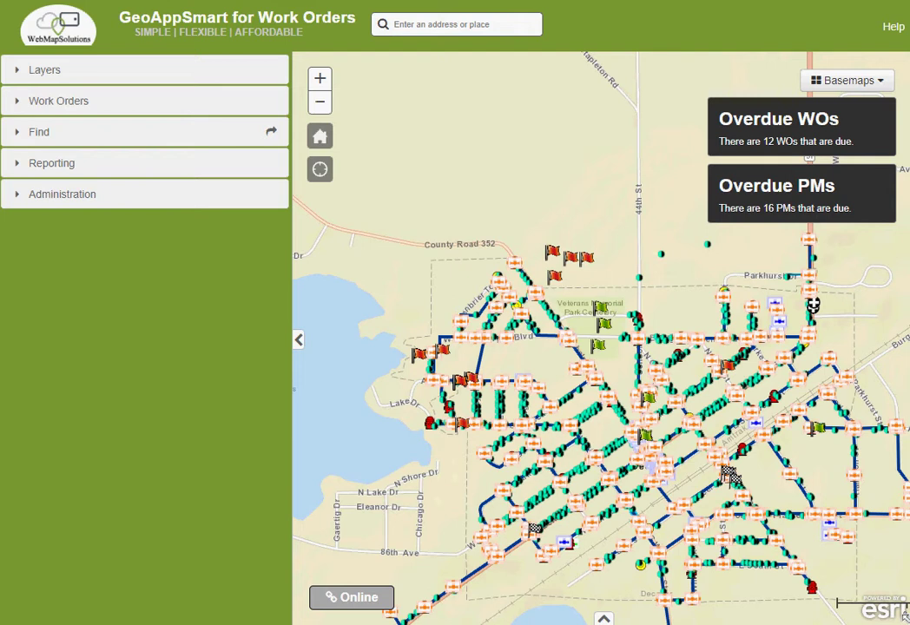
- Toggle the side panel off and on, and check the map layer list with the Water Sampling Stations legend symbol
left_click(299, 339)
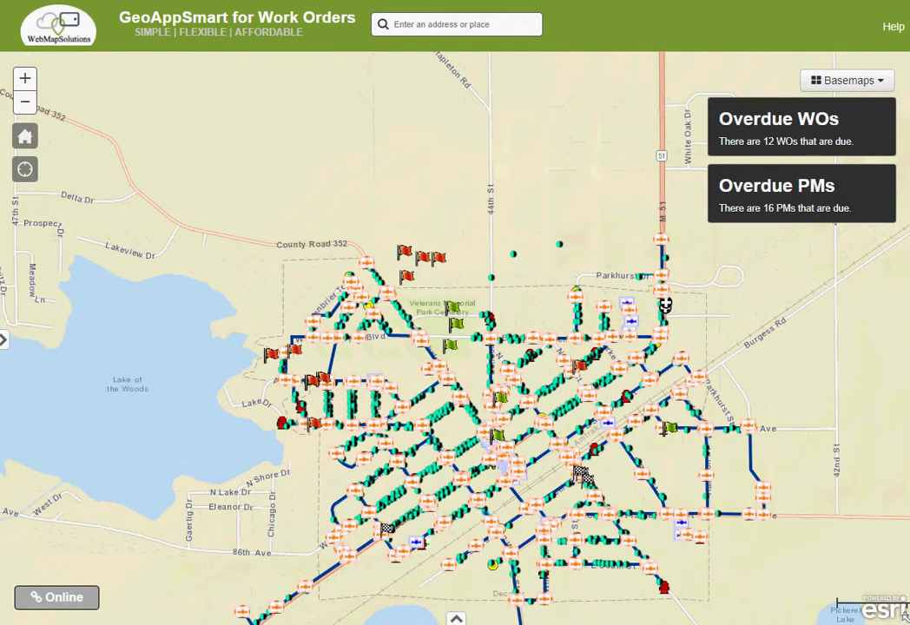
left_click(5, 339)
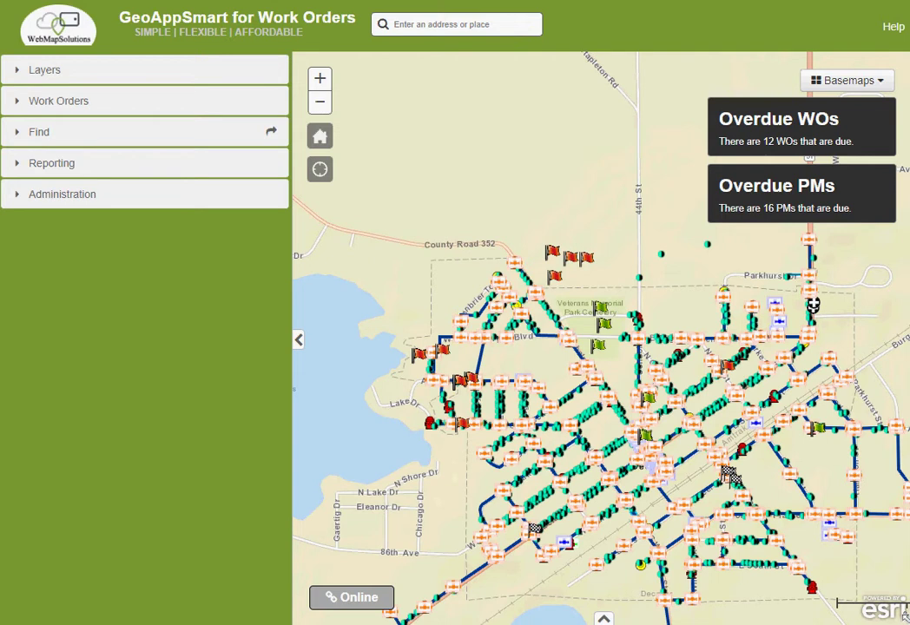
left_click(44, 69)
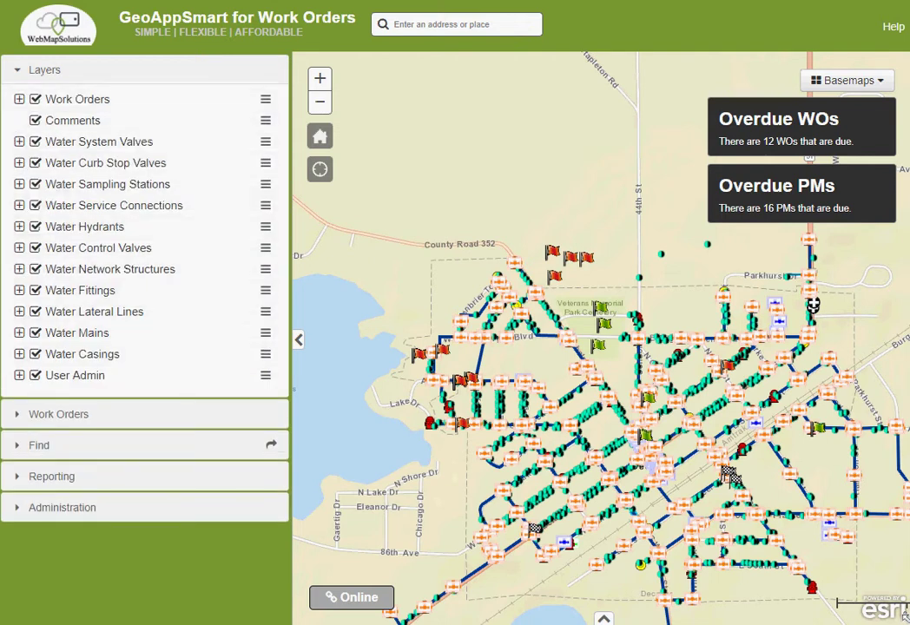
left_click(19, 184)
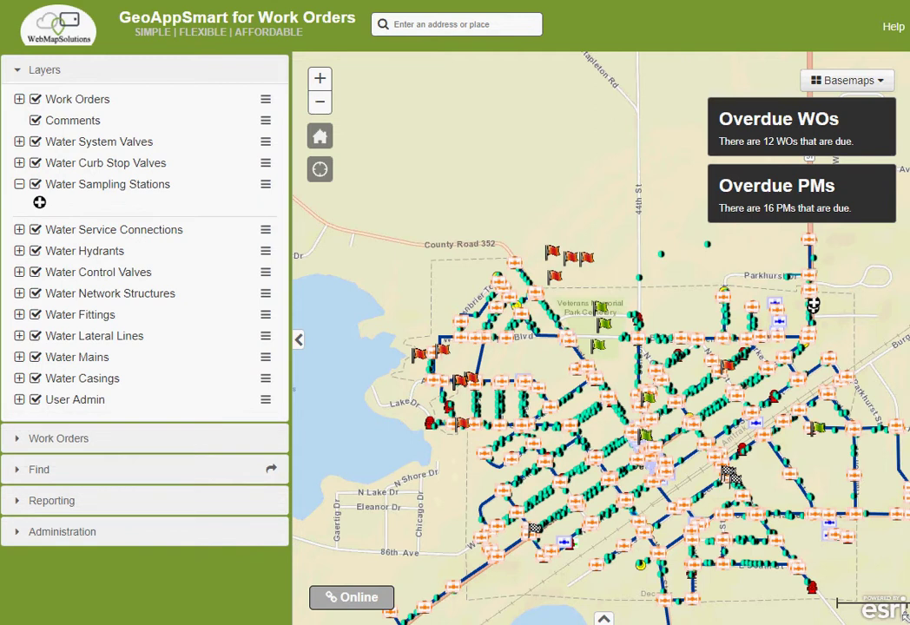
left_click(19, 184)
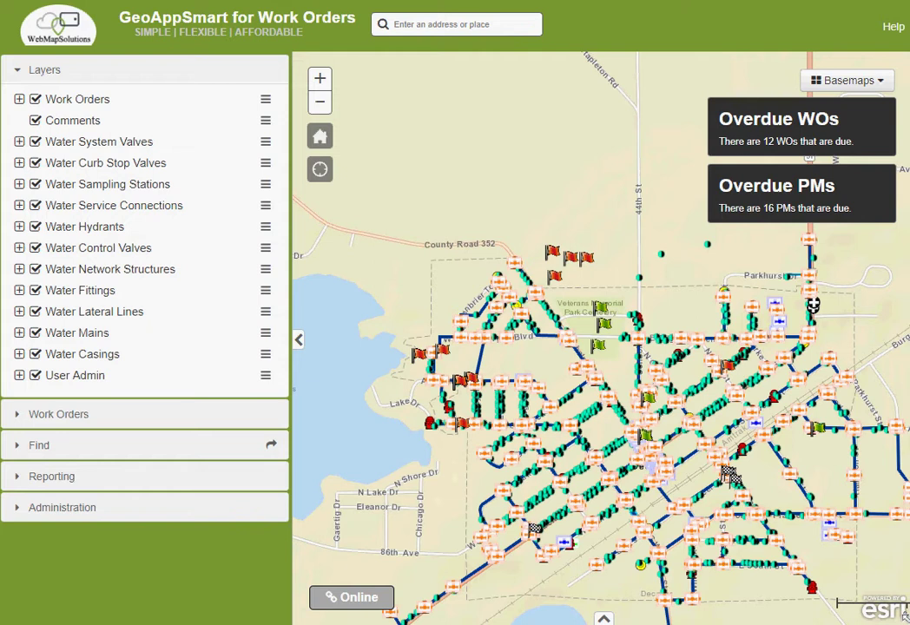
left_click(44, 70)
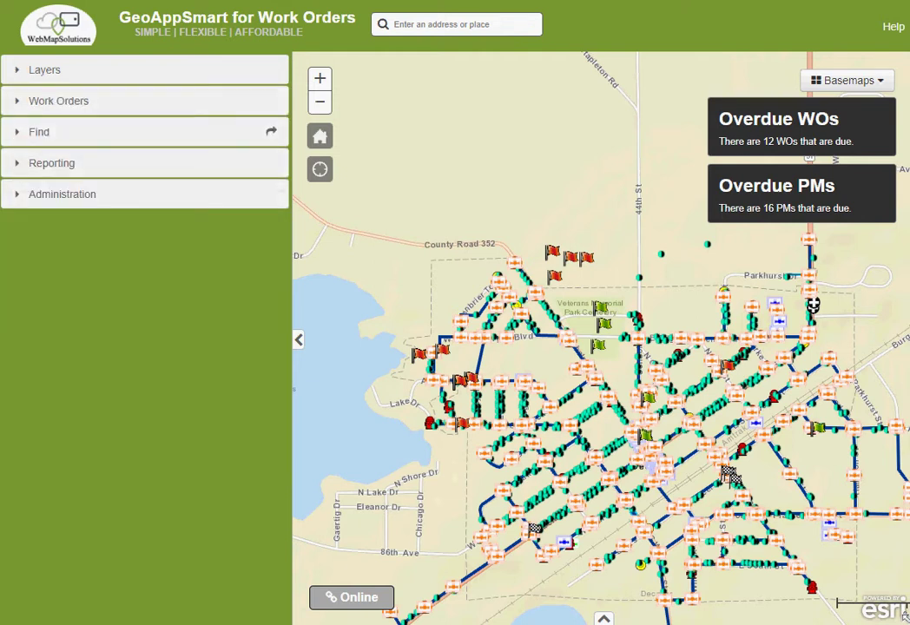
- Look through the open work orders list and zoom the map to the Grass Cutting work order with ID 2
left_click(58, 101)
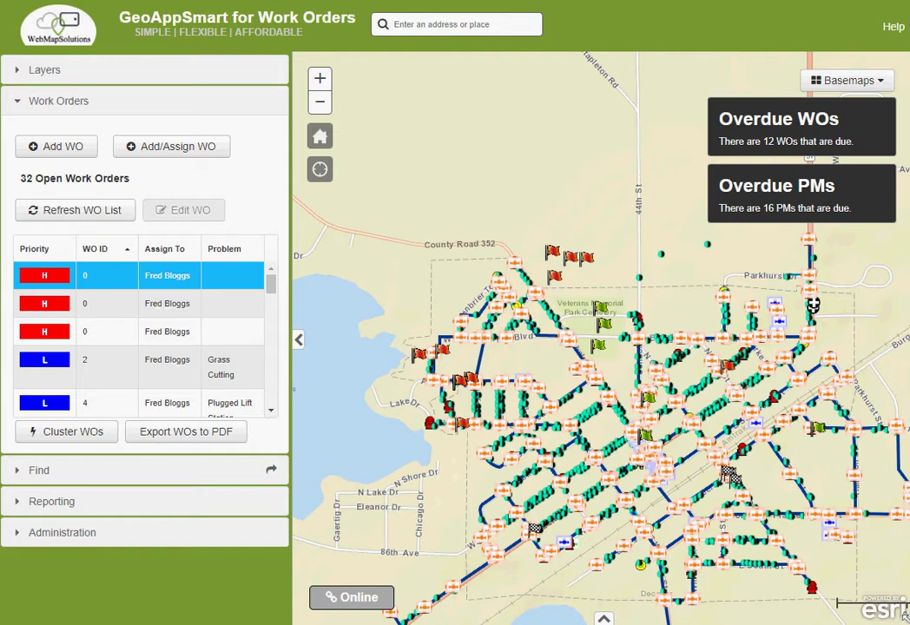
scroll(139, 339, "down", 5)
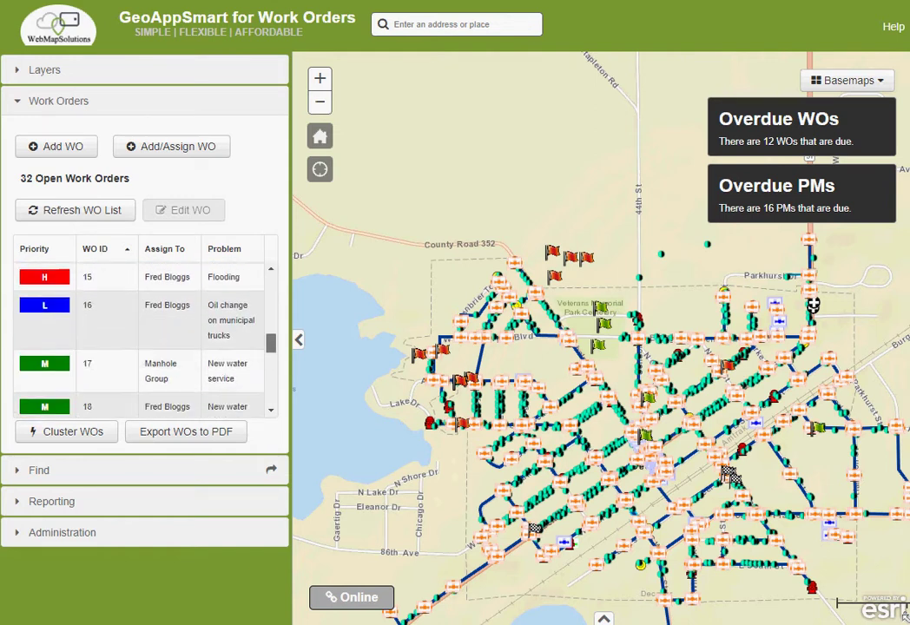
scroll(139, 339, "up", 10)
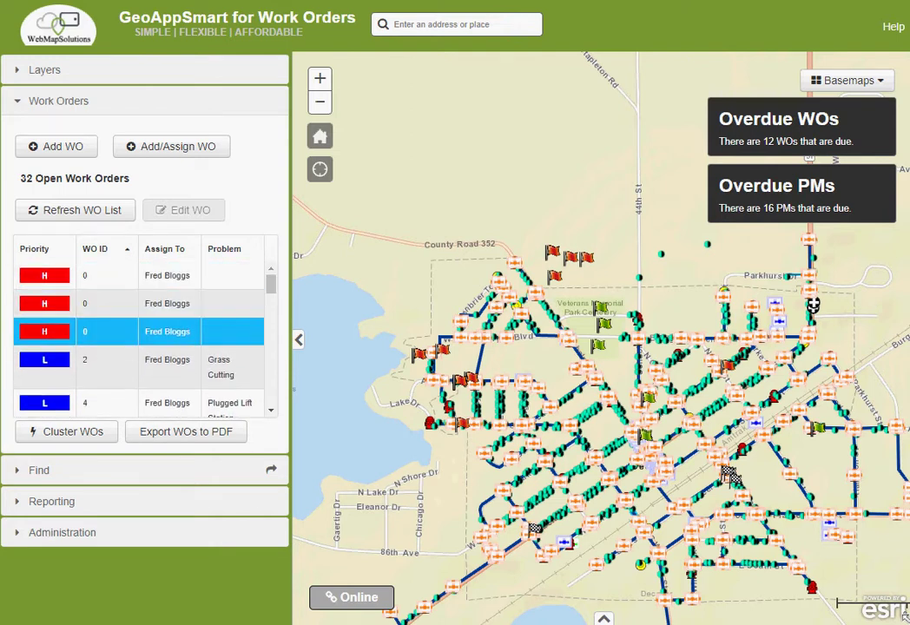
left_click(139, 367)
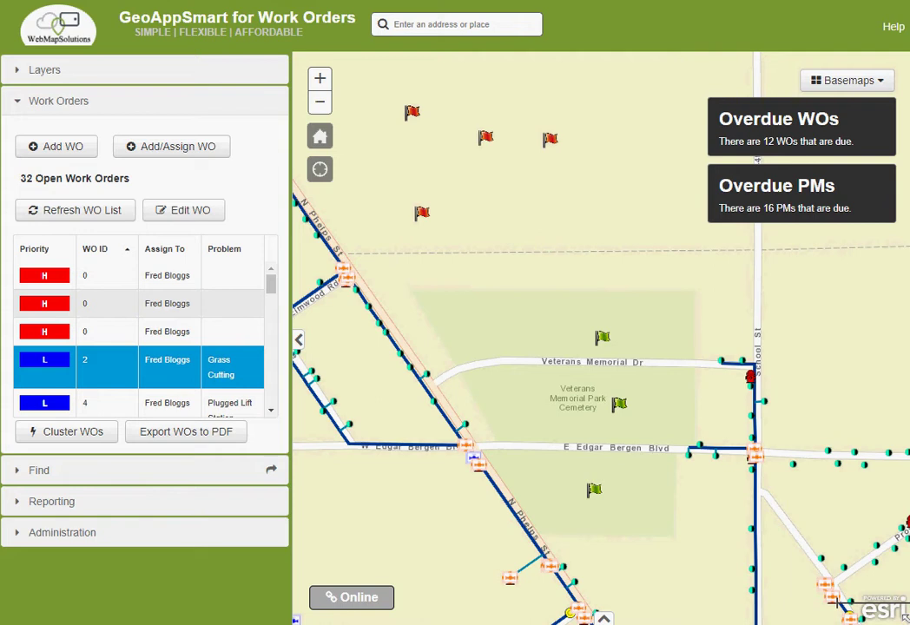
- Open the selected Grass Cutting work order for editing, review all its fields, and close the form without changes
left_click(184, 210)
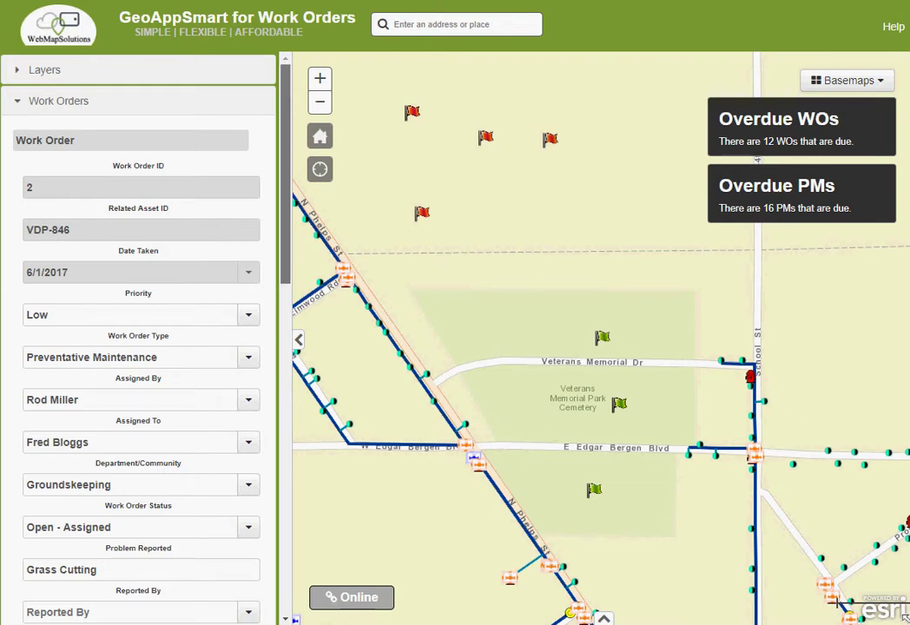
scroll(139, 348, "down", 15)
scroll(139, 348, "up", 15)
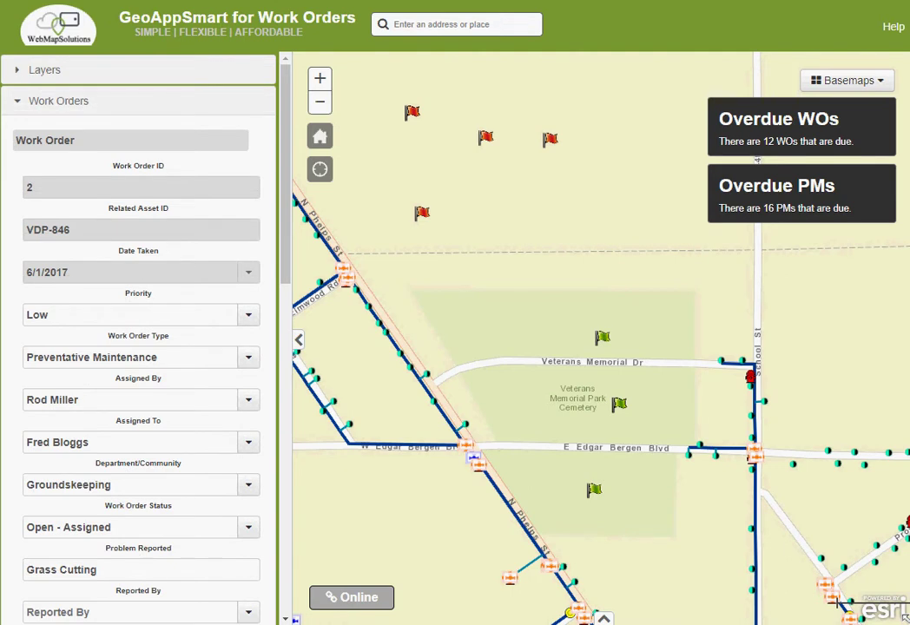
scroll(139, 347, "down", 3)
scroll(139, 348, "down", 2)
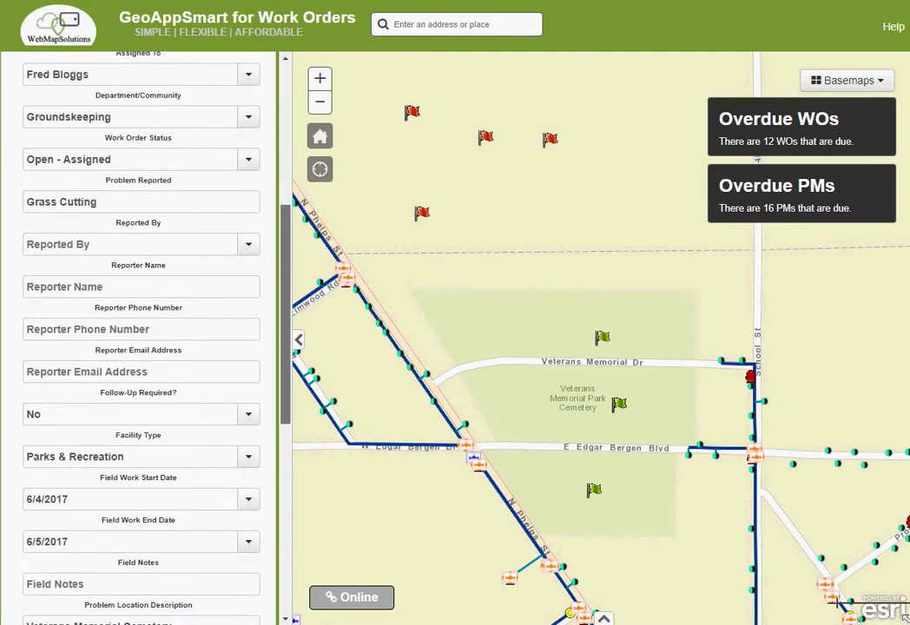
scroll(139, 347, "down", 3)
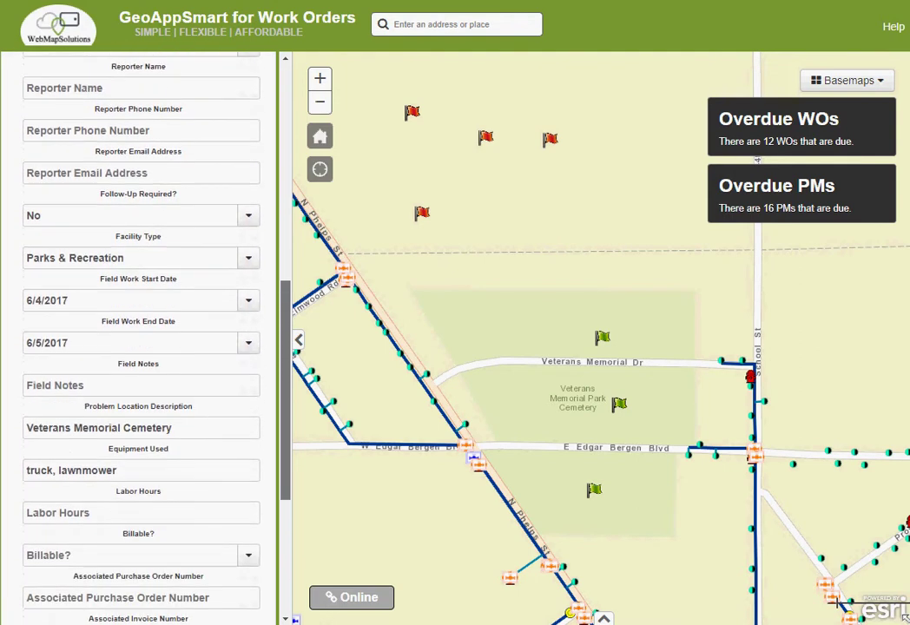
scroll(139, 347, "down", 3)
scroll(139, 347, "down", 1)
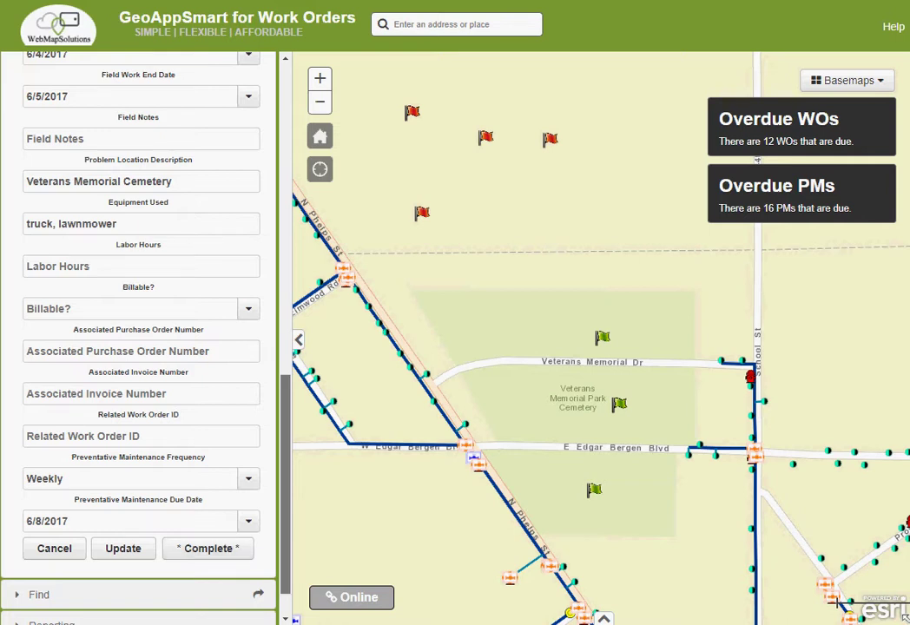
scroll(138, 330, "up", 5)
scroll(139, 330, "up", 4)
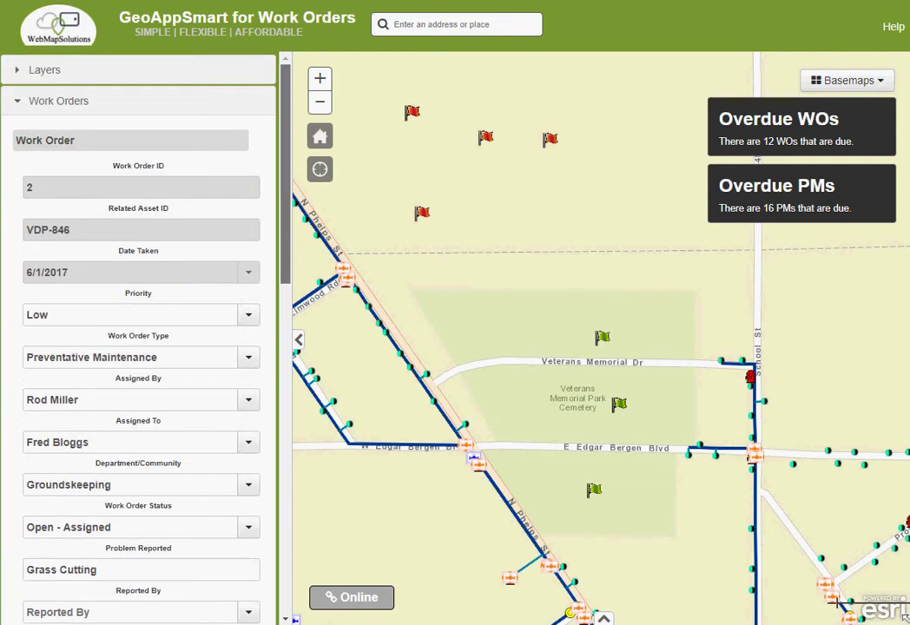
scroll(139, 330, "down", 10)
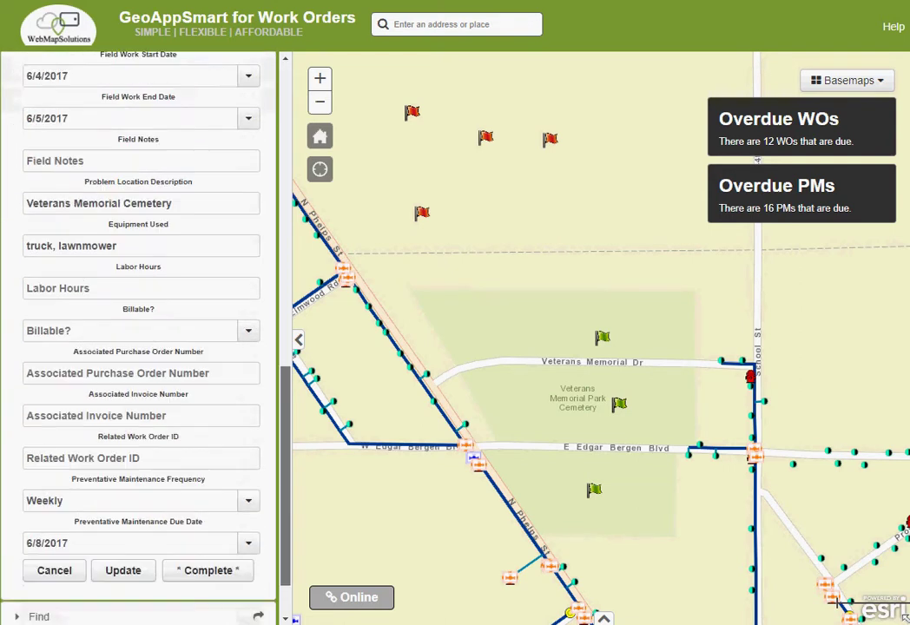
left_click(55, 498)
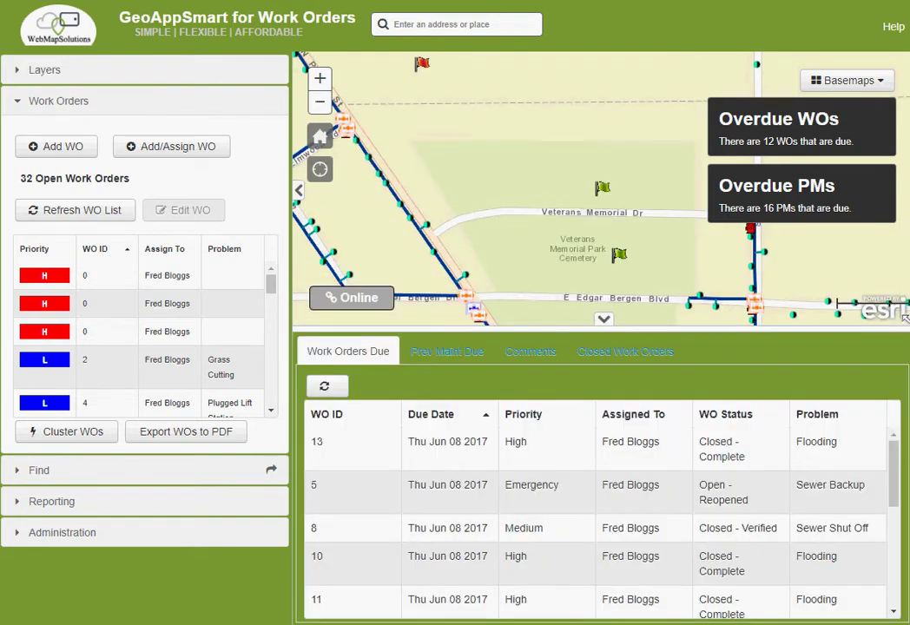
- Review the Work Orders Due table, then hide the table pane and collapse the Work Orders section
left_click(521, 604)
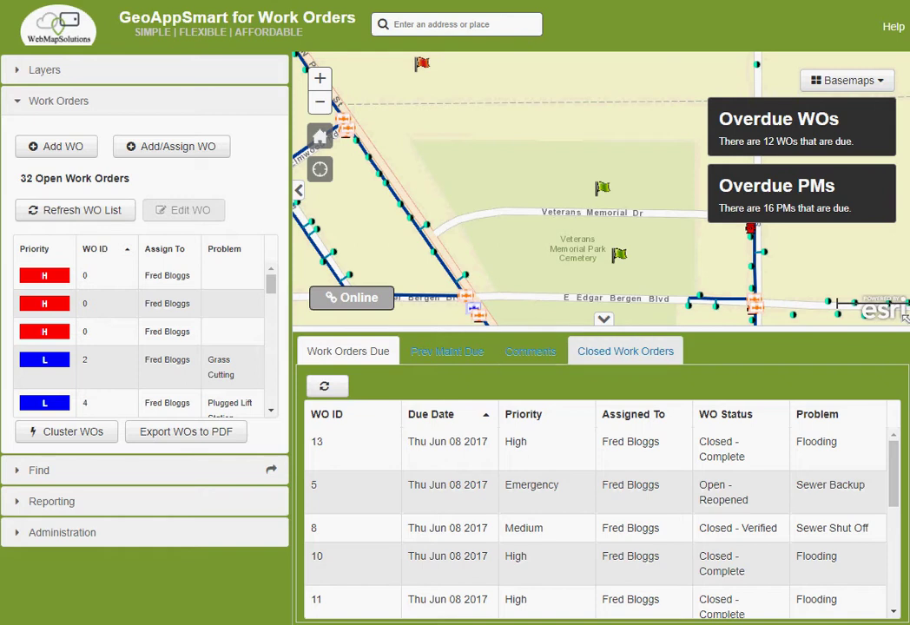
left_click(604, 319)
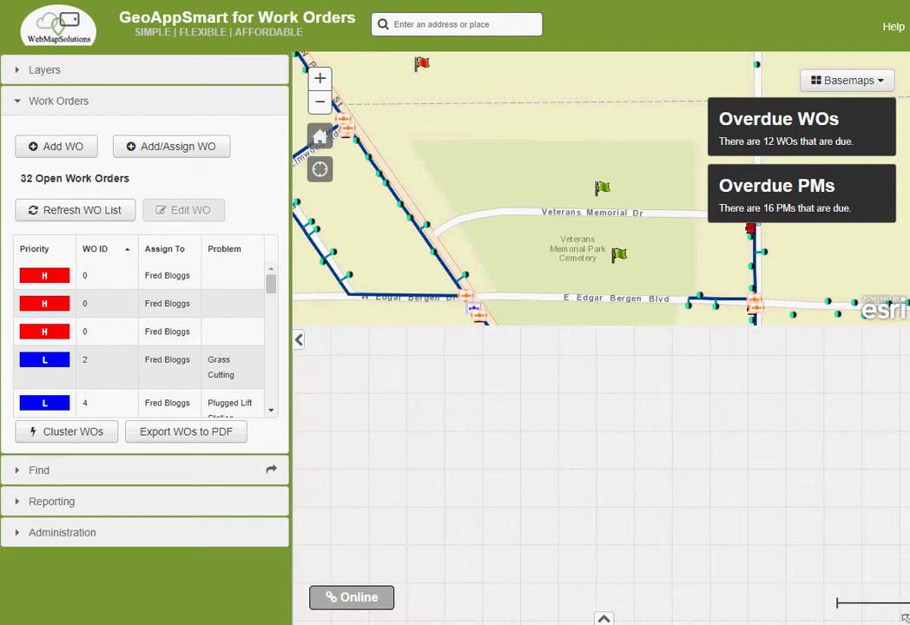
left_click(58, 101)
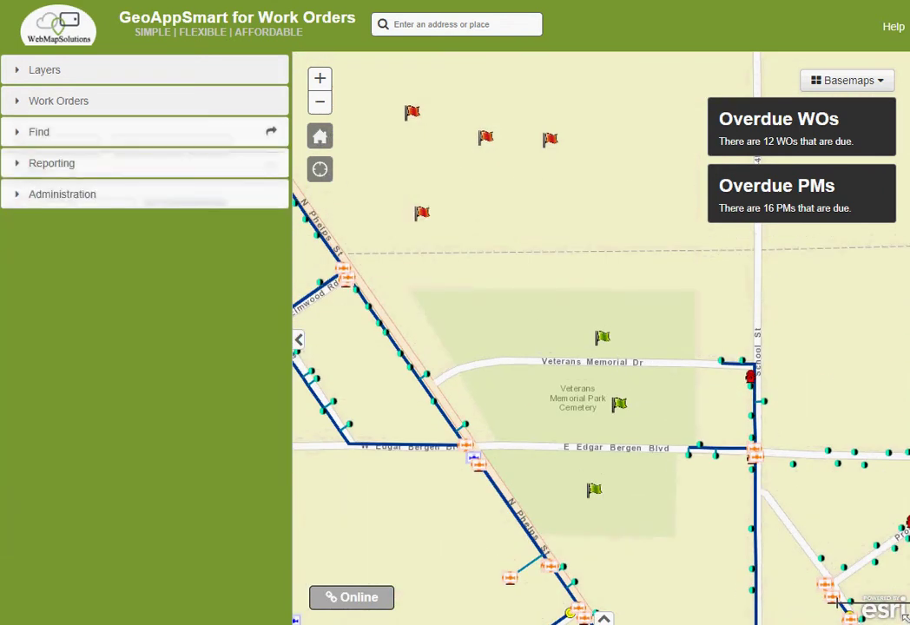
- Check which query types the Find tool offers, leaving the query set to Work Order
left_click(52, 131)
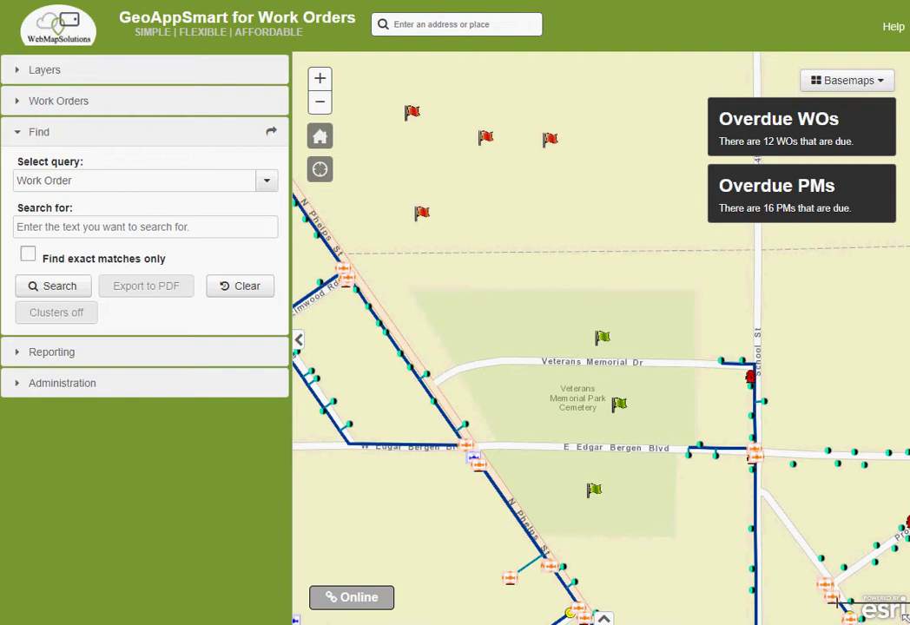
left_click(267, 180)
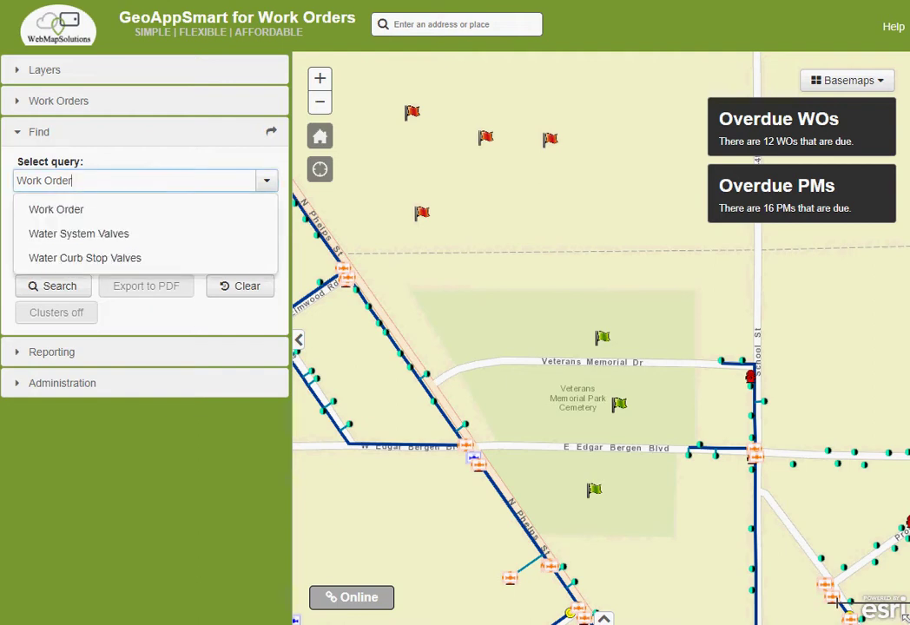
left_click(267, 181)
left_click(104, 227)
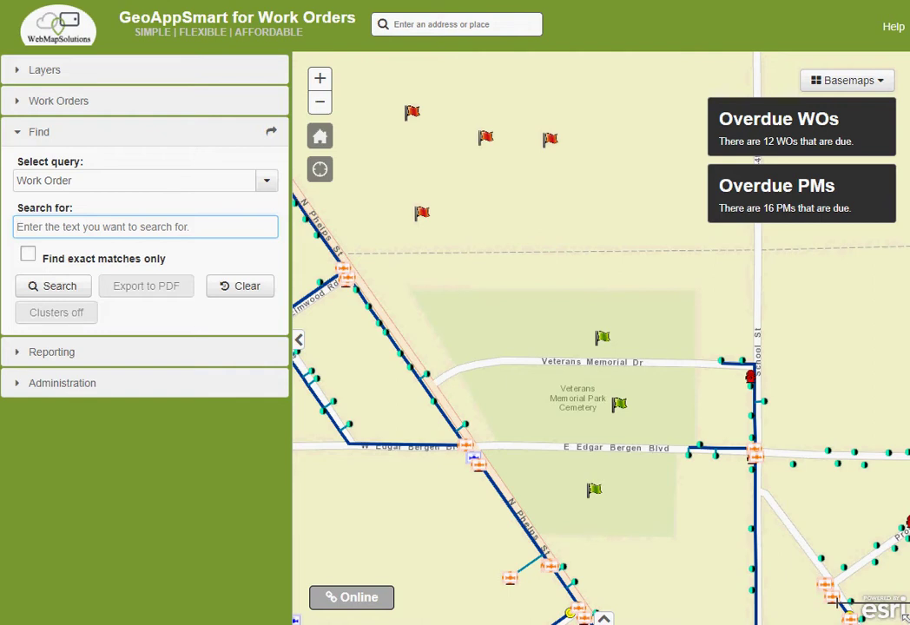
left_click(40, 132)
- Check which report types are available for creation in the Reporting section
left_click(52, 163)
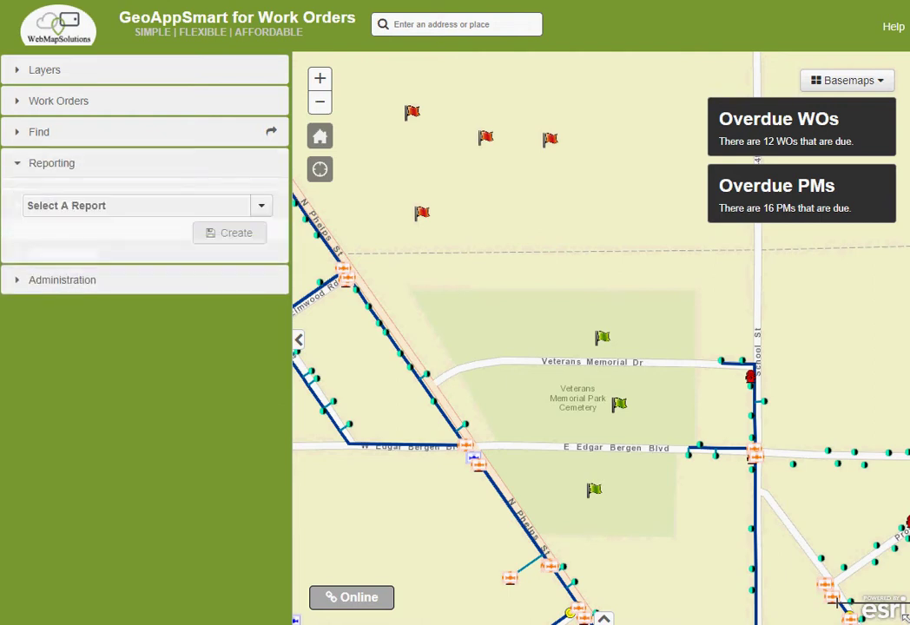
left_click(138, 205)
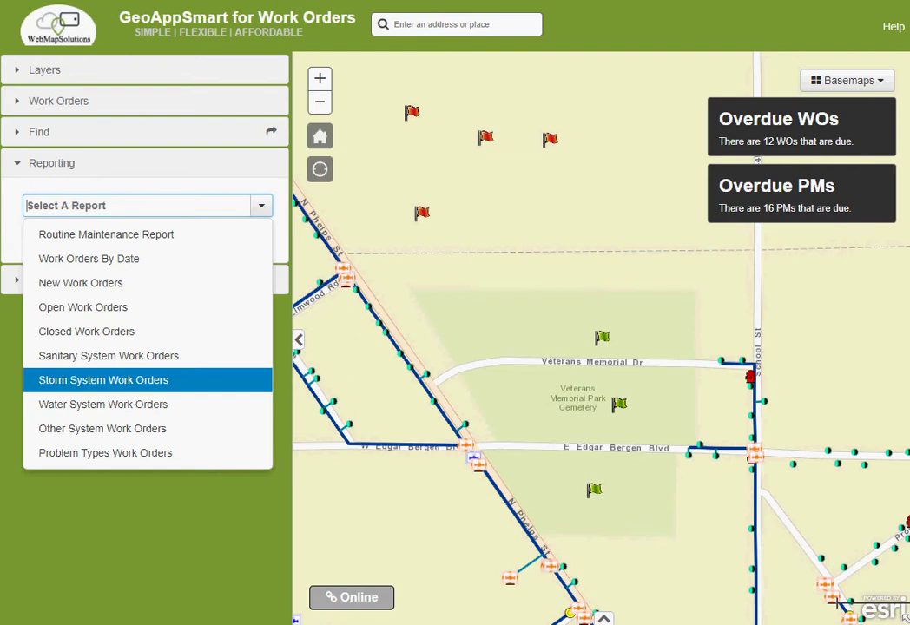
left_click(178, 188)
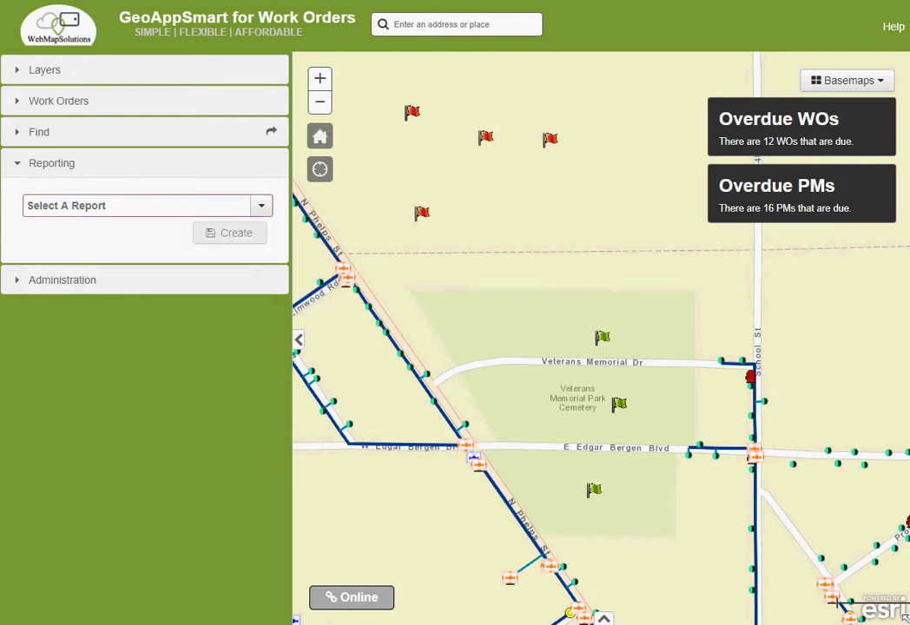
left_click(87, 164)
- Examine the employee list and the work order and criticality tools in the Administration section
left_click(62, 194)
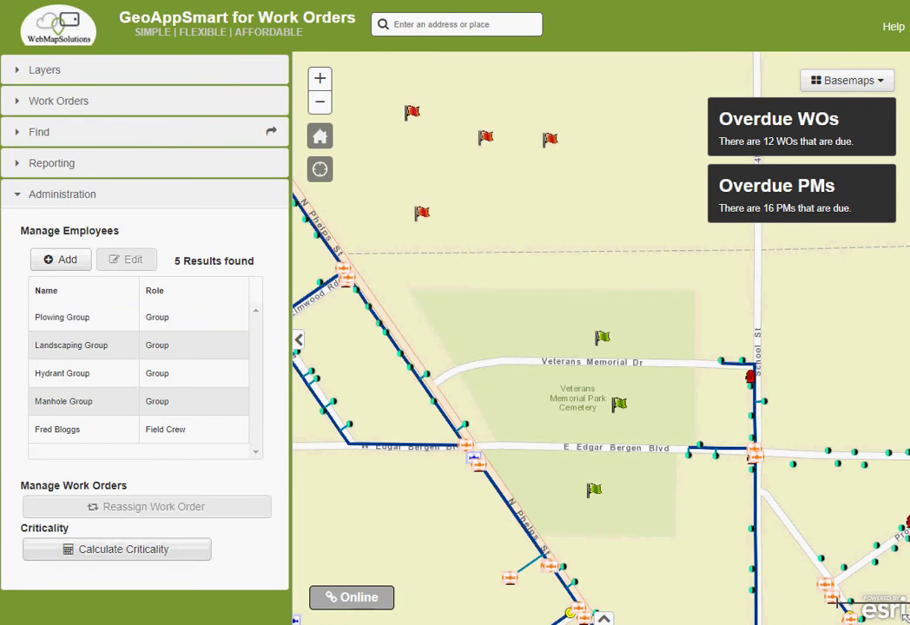
left_click(63, 194)
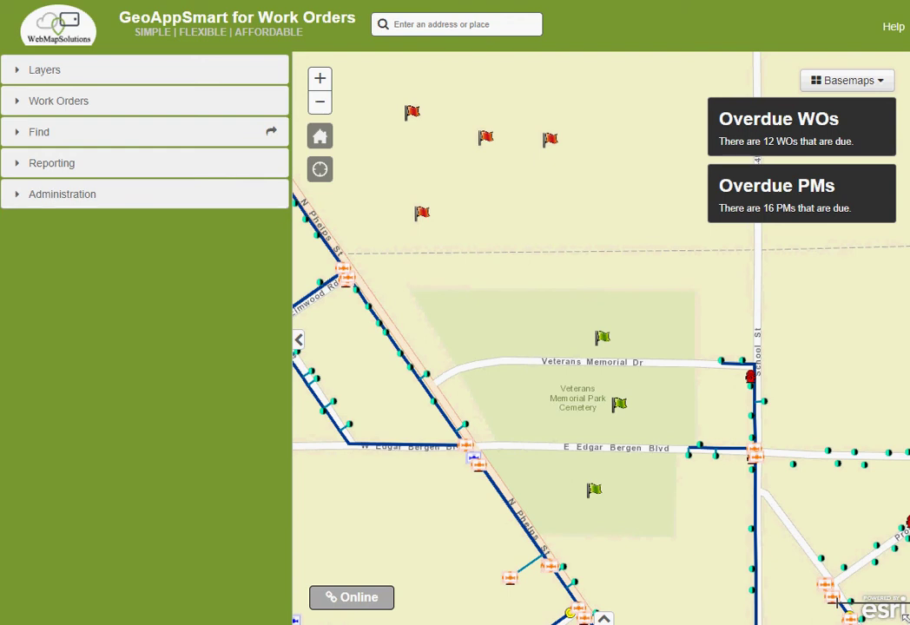